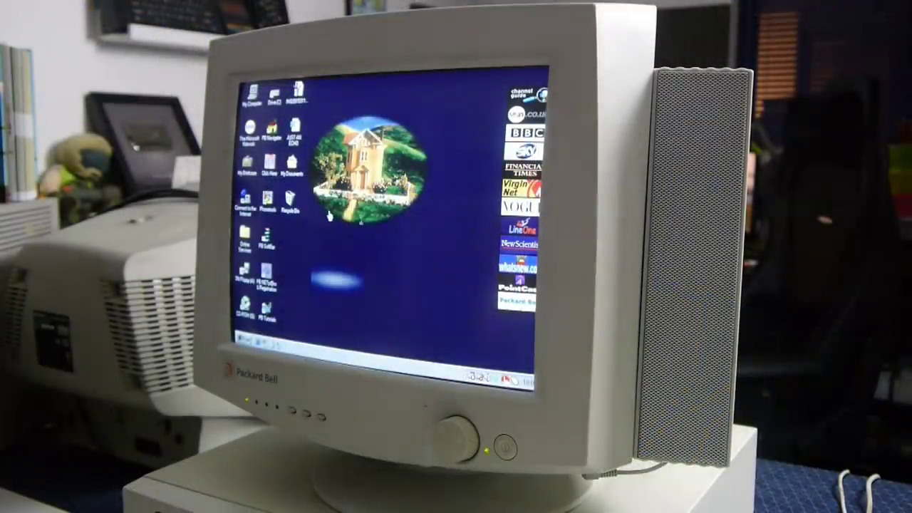
Turn off Auto Arrange for the desktop icons.
right_click(329, 216)
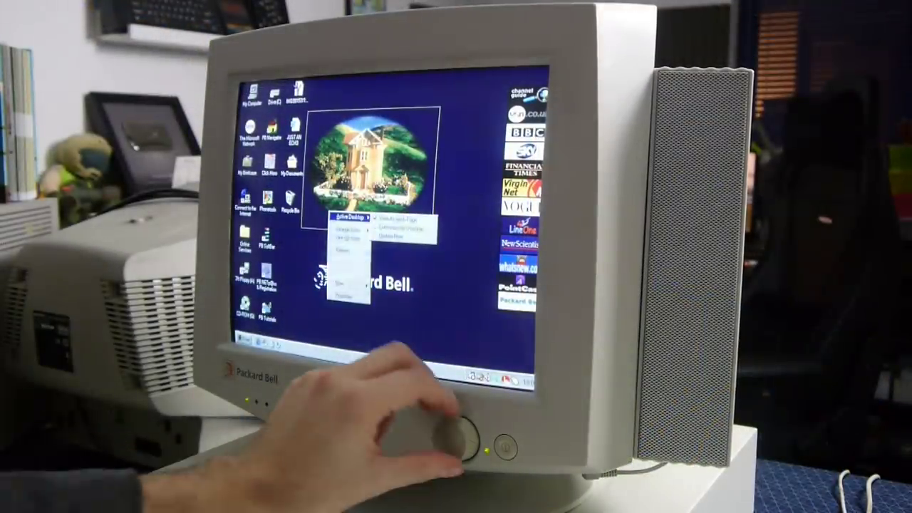
mouse_move(346, 231)
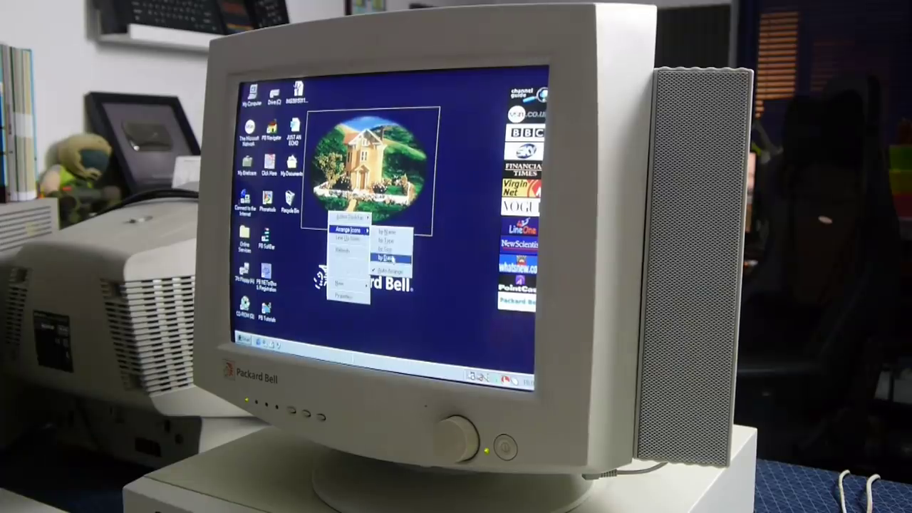
left_click(390, 272)
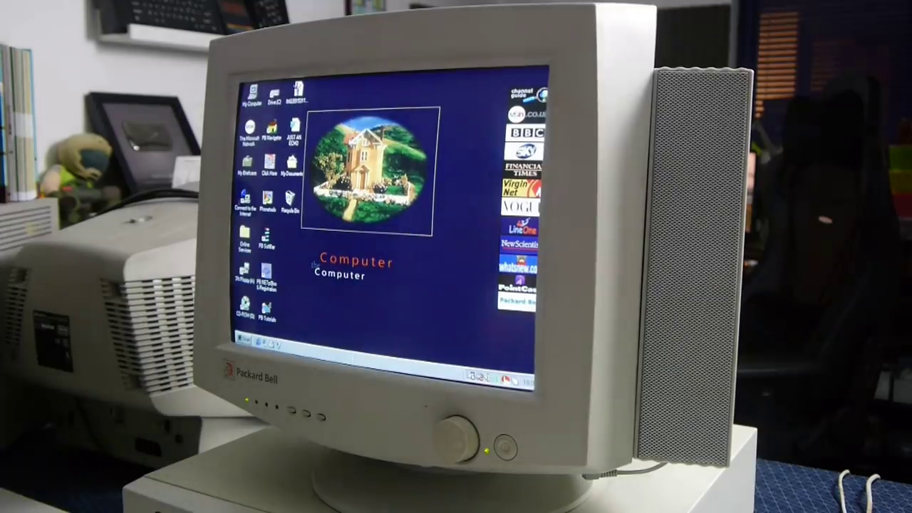
Reposition the Recycle Bin and My Computer icons on the open desktop area beneath the Packard Bell logo.
left_click_drag(357, 120, 404, 101)
left_click_drag(412, 244, 409, 328)
left_click_drag(252, 106, 309, 283)
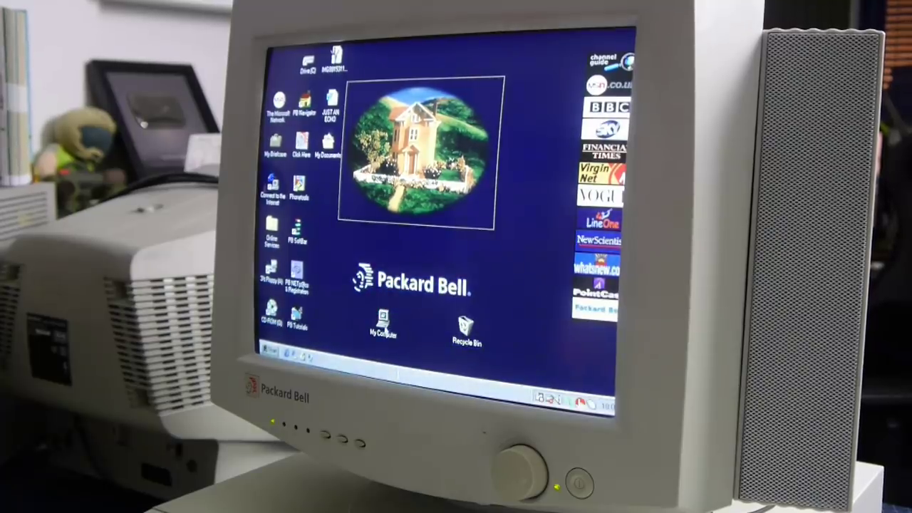
left_click_drag(389, 331, 447, 339)
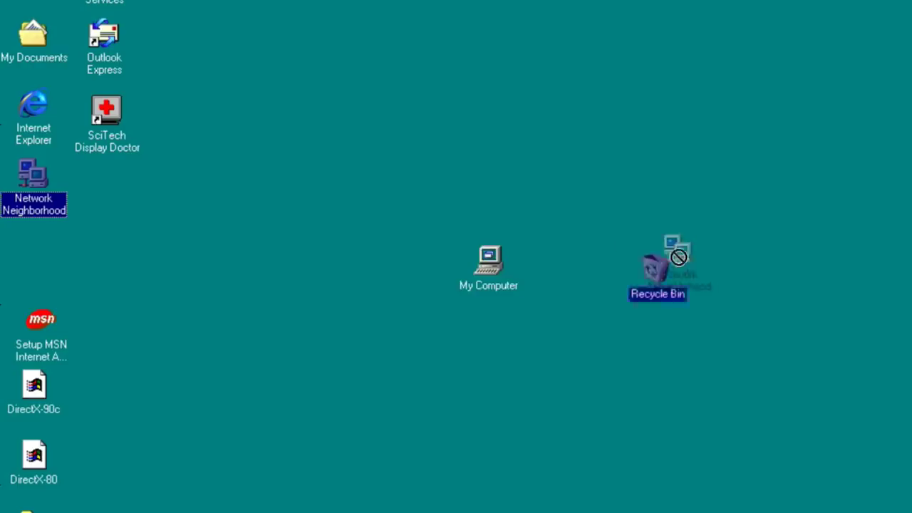
Try to drop Network Neighborhood into the Recycle Bin, and delete Internet Explorer from the desktop by the same method.
left_click_drag(671, 259, 675, 269)
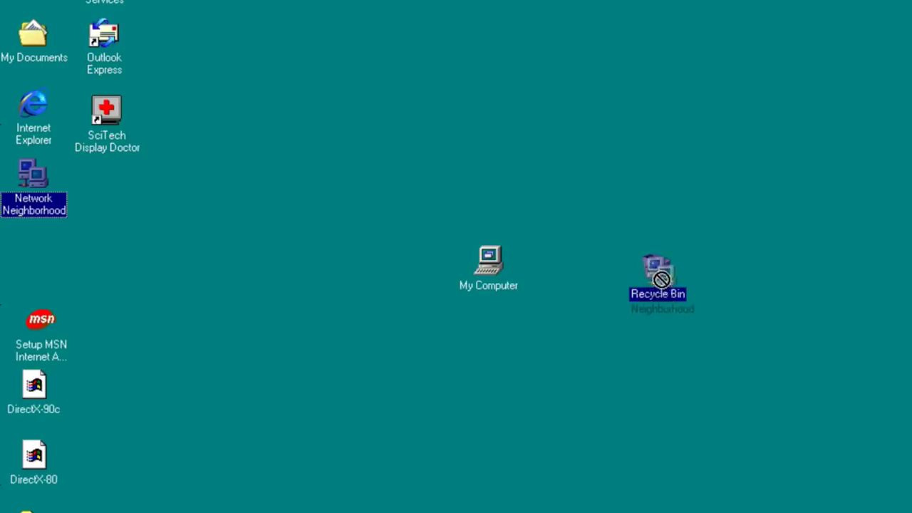
left_click_drag(662, 265, 662, 266)
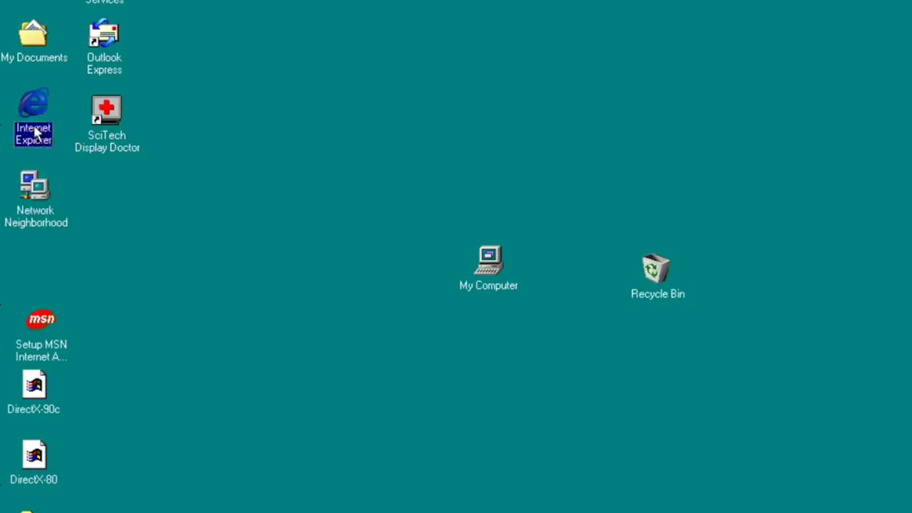
left_click_drag(33, 114, 628, 285)
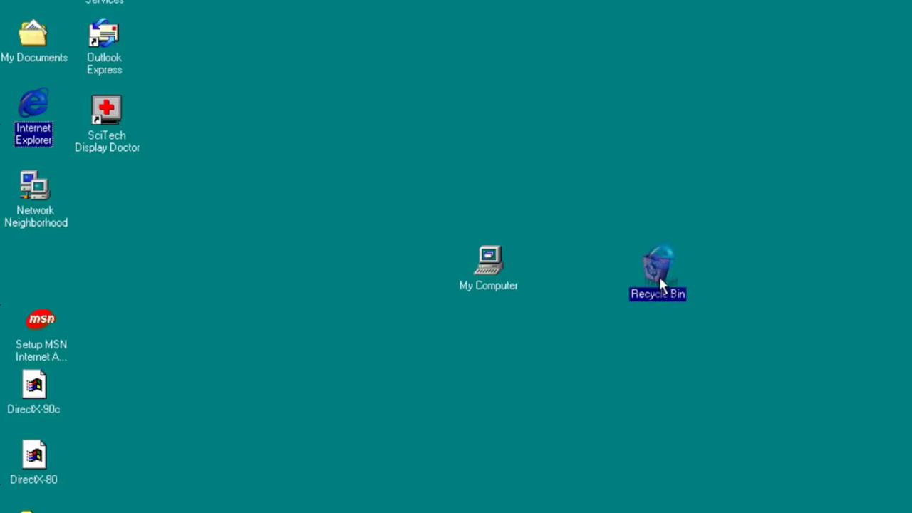
left_click_drag(660, 283, 660, 283)
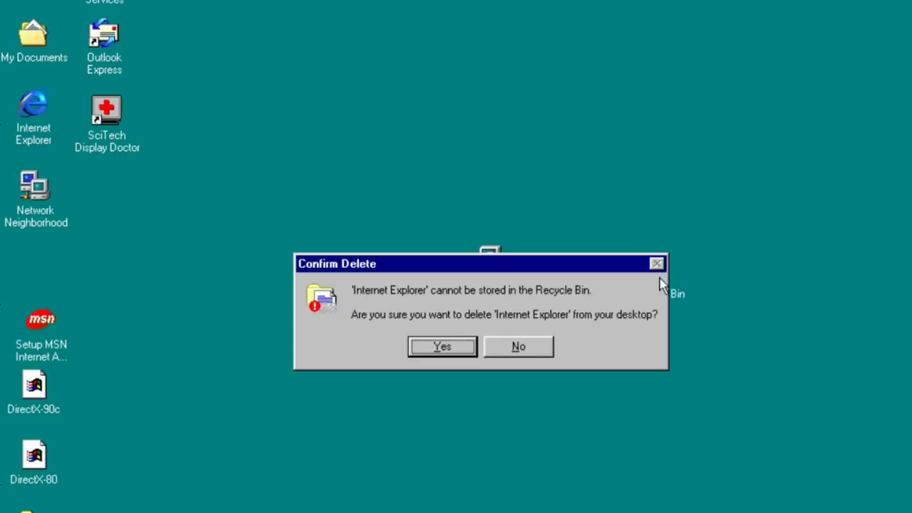
left_click(441, 347)
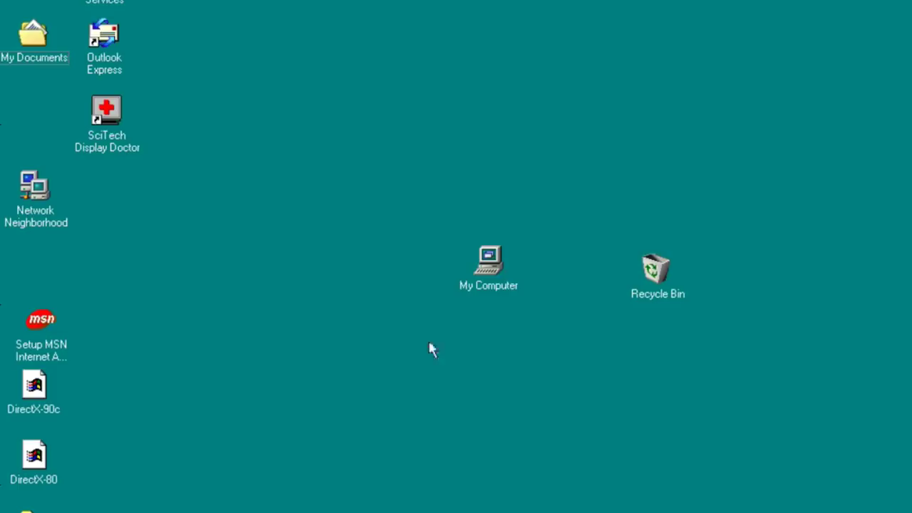
Move the Shortcut to My Computer icon into the Recycle Bin.
left_click_drag(535, 340, 557, 321)
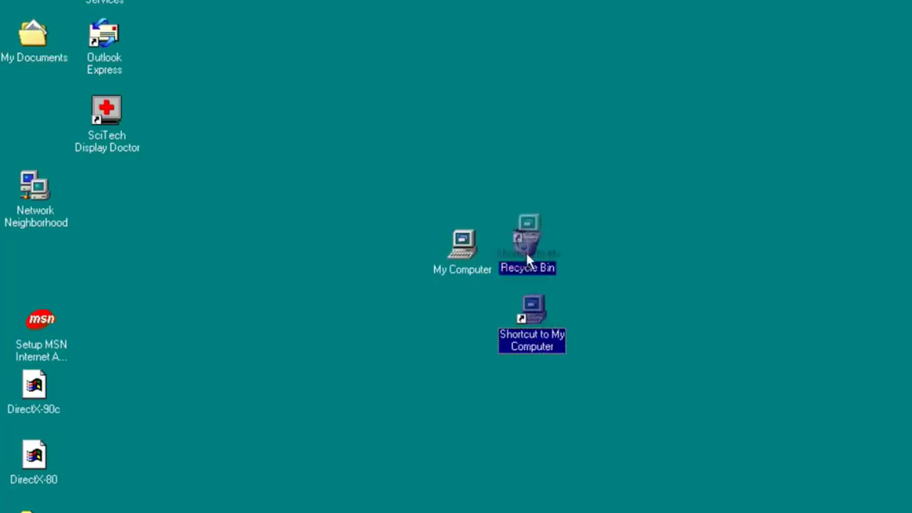
left_click_drag(520, 255, 521, 257)
left_click(556, 314)
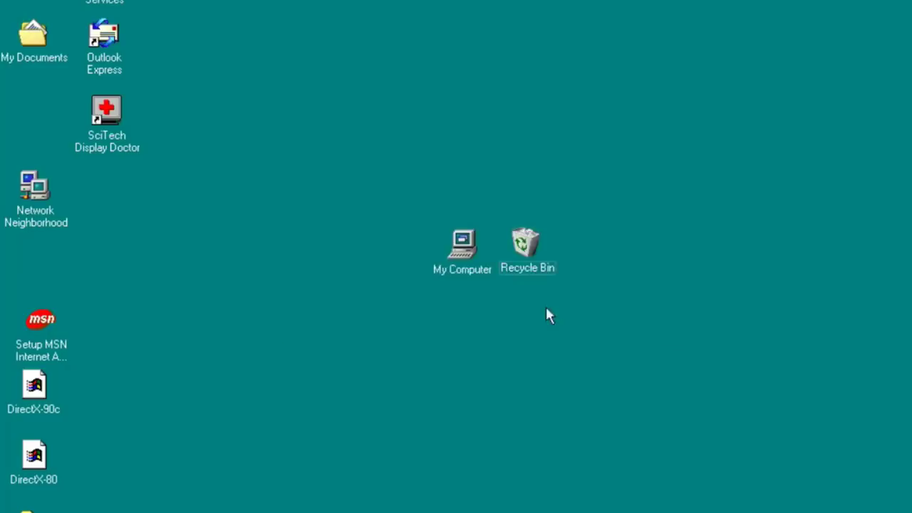
Open the Recycle Bin, empty it permanently and close its window.
double_click(527, 243)
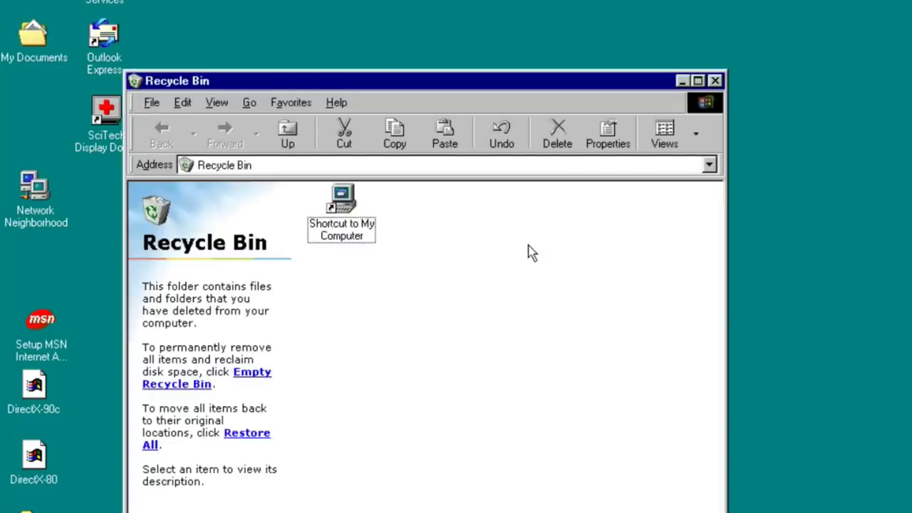
left_click(270, 372)
left_click(543, 316)
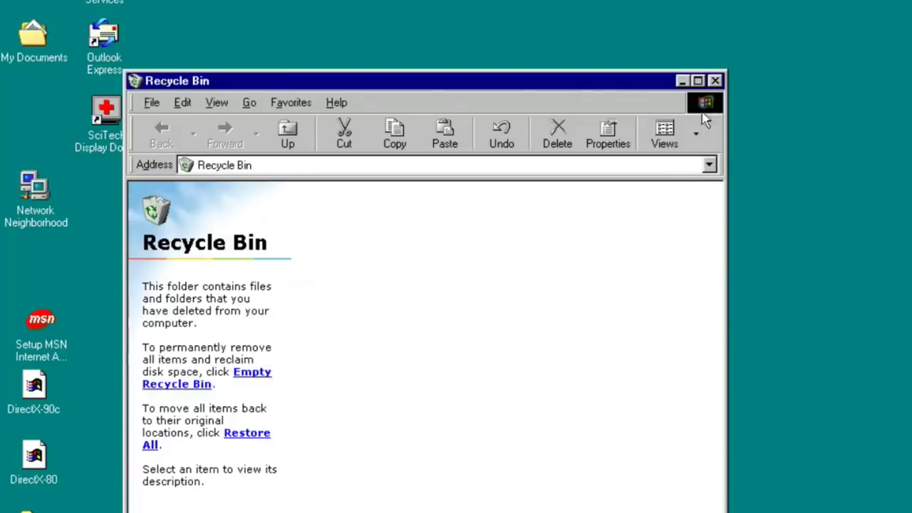
left_click(714, 81)
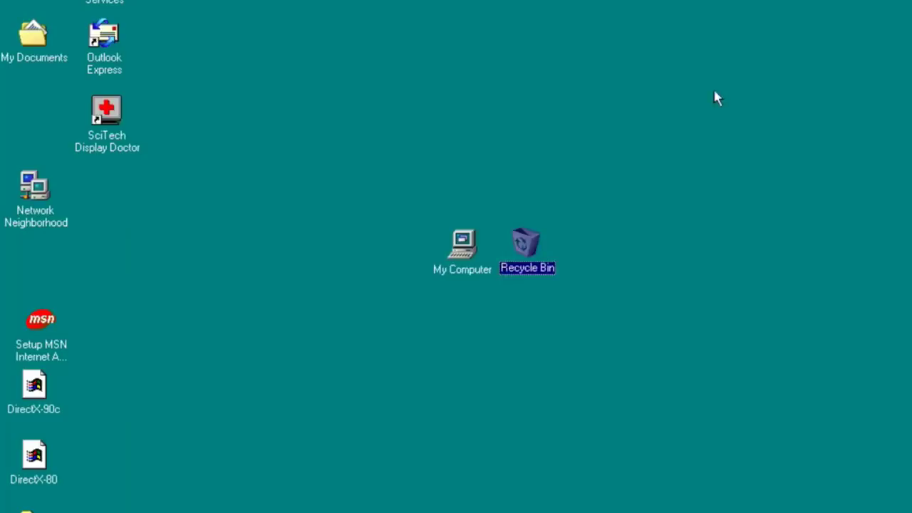
left_click(624, 367)
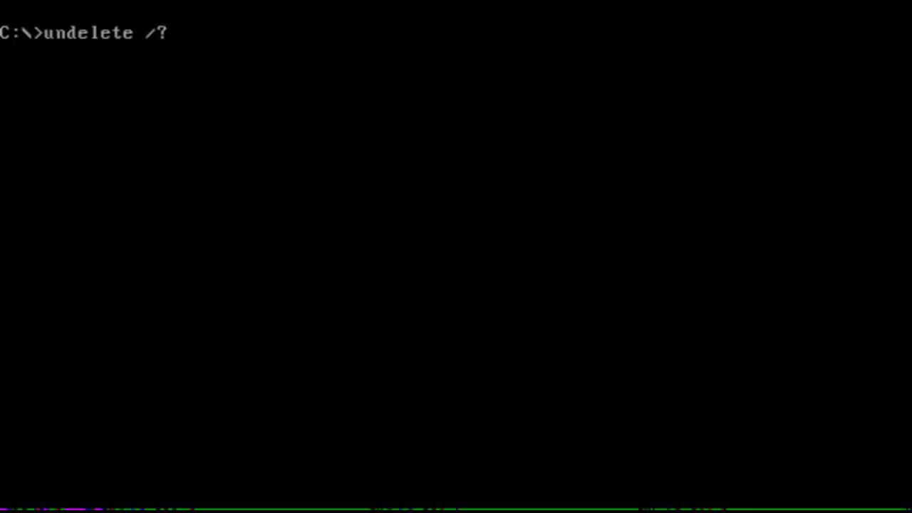
At the MS-DOS prompt, show the UNDELETE options with undelete /? and run the undelete command.
key("Return")
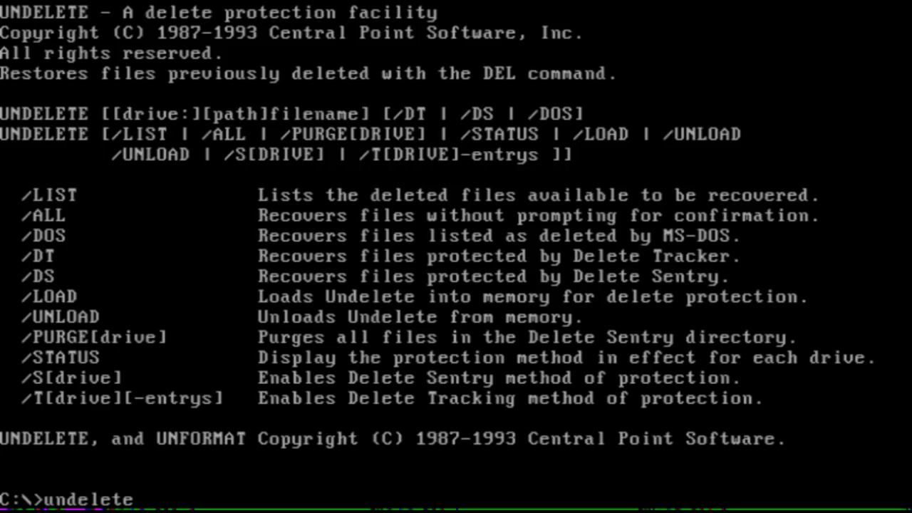
key("Return")
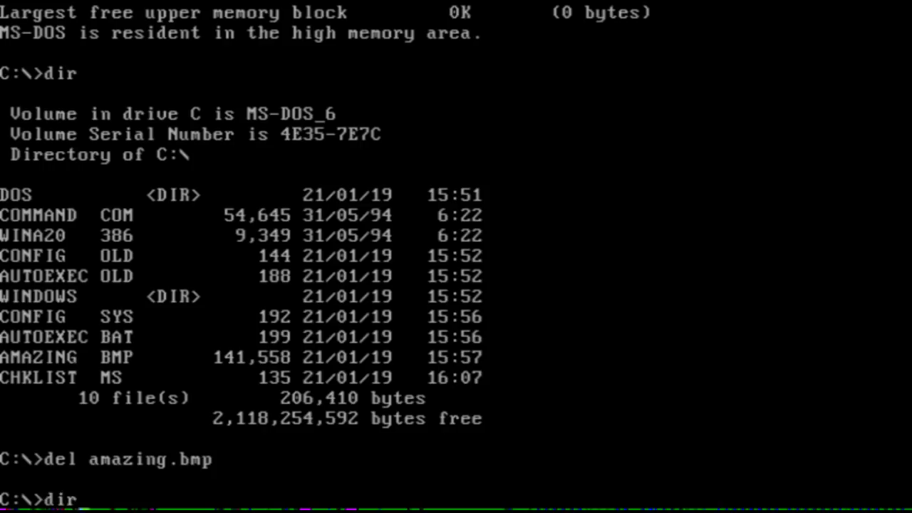
List the contents of C:\ with dir, and its hidden entries with dir /ah.
key("Return")
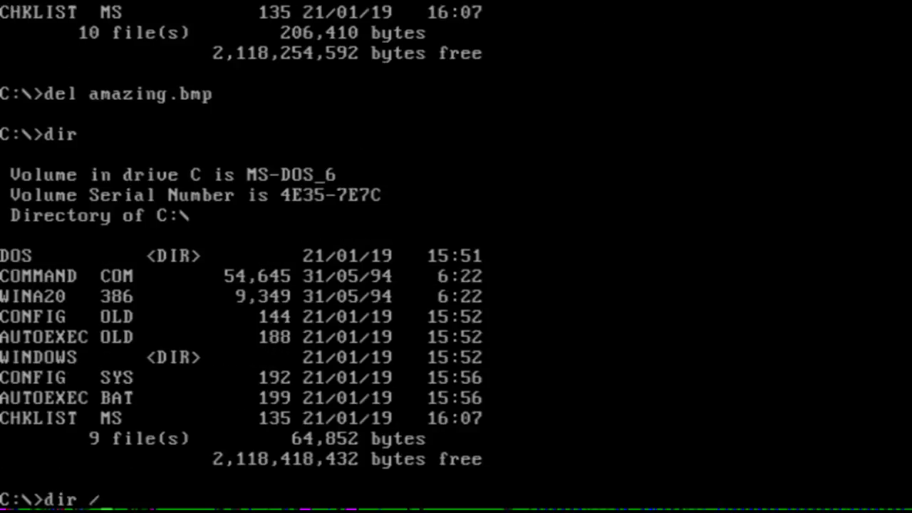
key("Return")
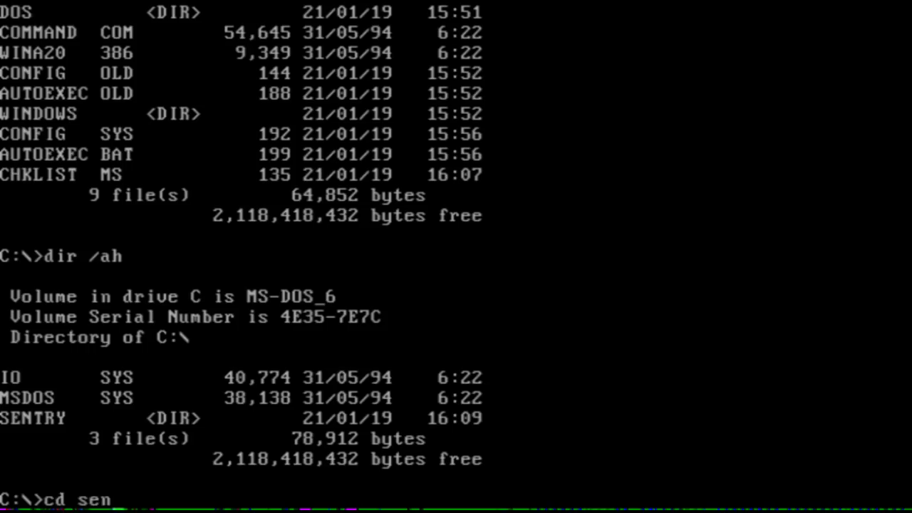
Change into the hidden SENTRY directory, list its files with dir and return to the root with cd\.
key("Return")
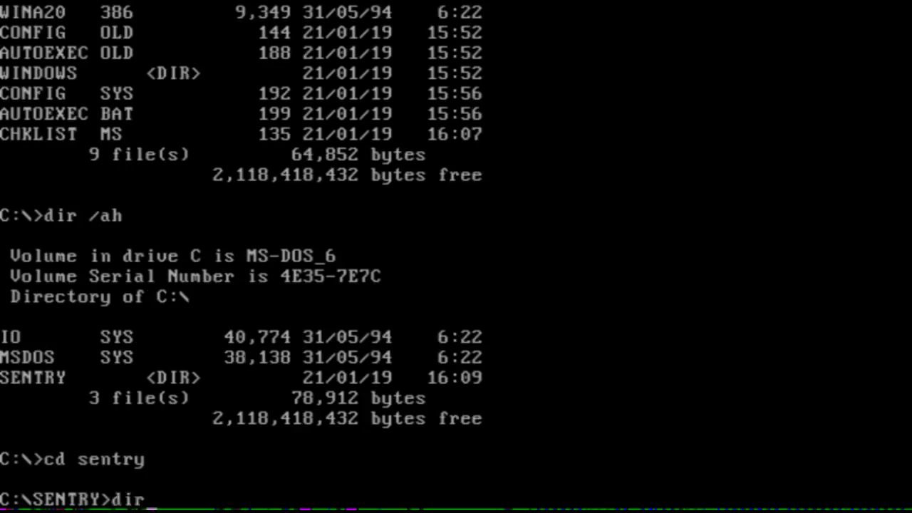
key("Return")
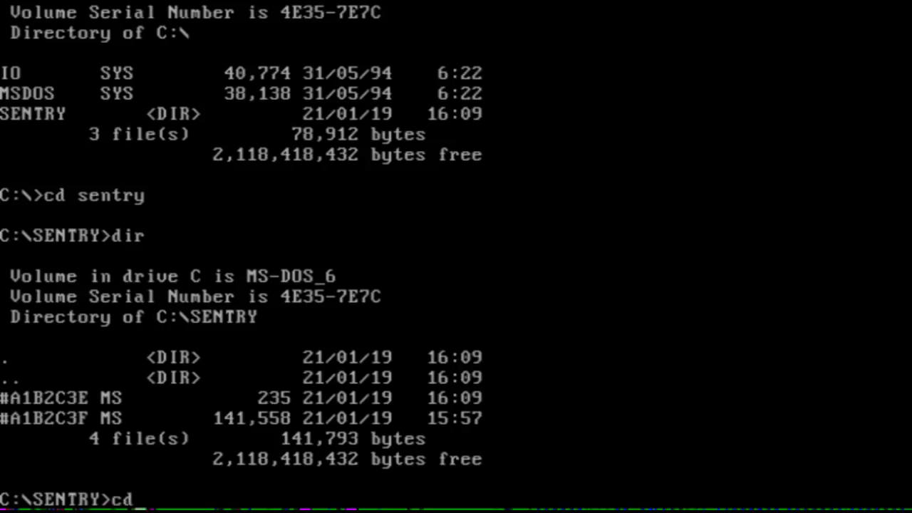
key("Return")
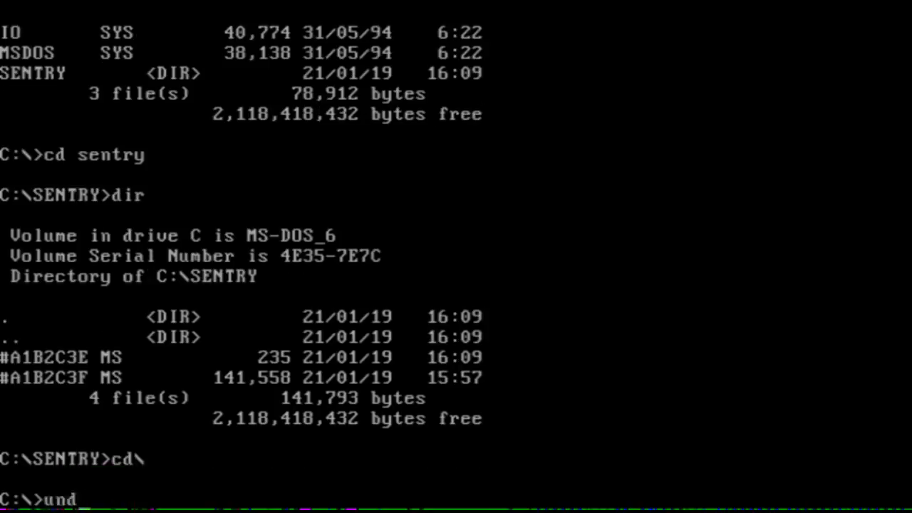
Run undelete in C:\ and accept the recovery of AMAZING.BMP.
type("undelete")
key("Return")
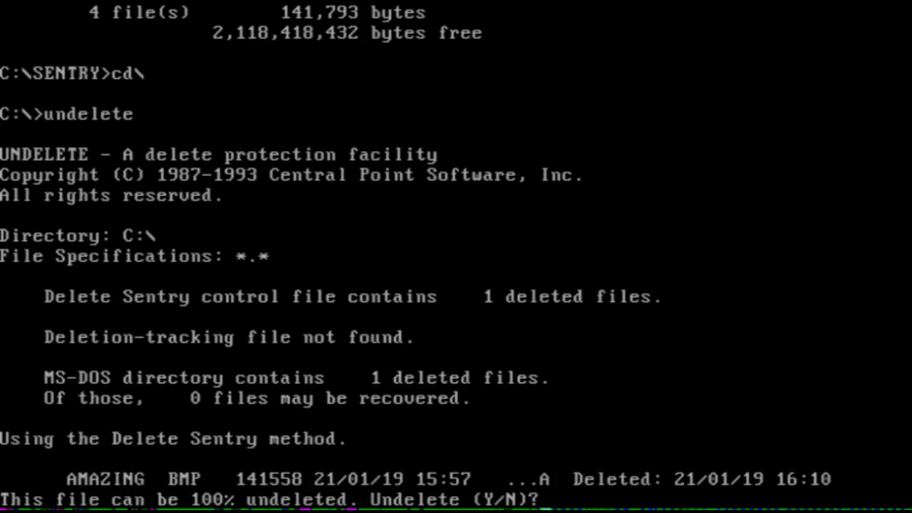
key("y")
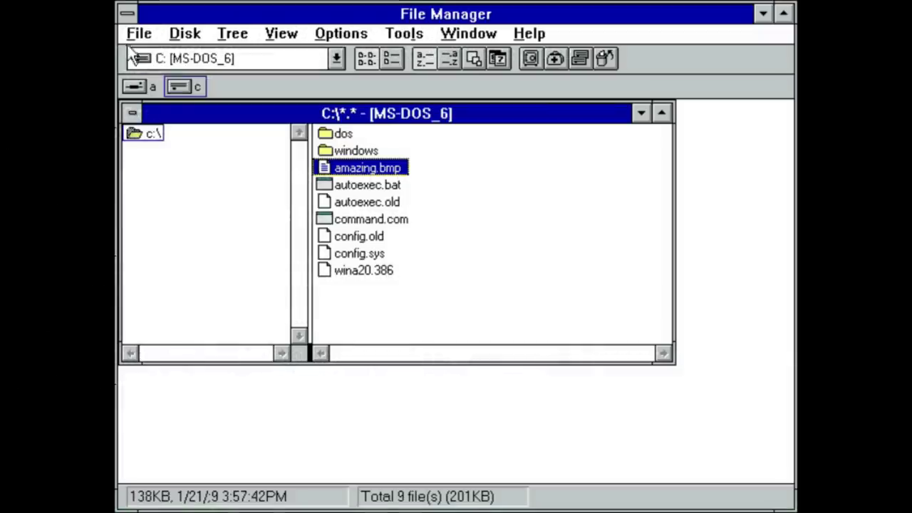
In the Windows File Manager, delete amazing.bmp from C:\.
left_click(139, 34)
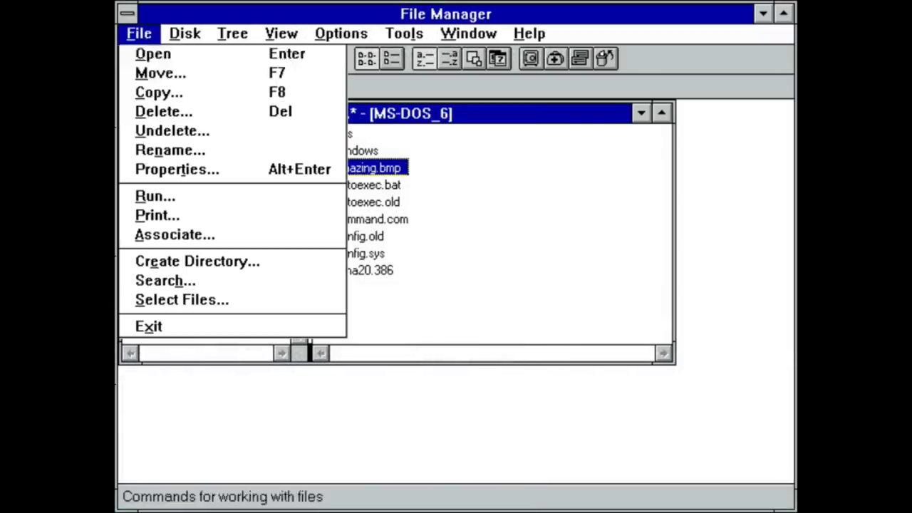
left_click(171, 118)
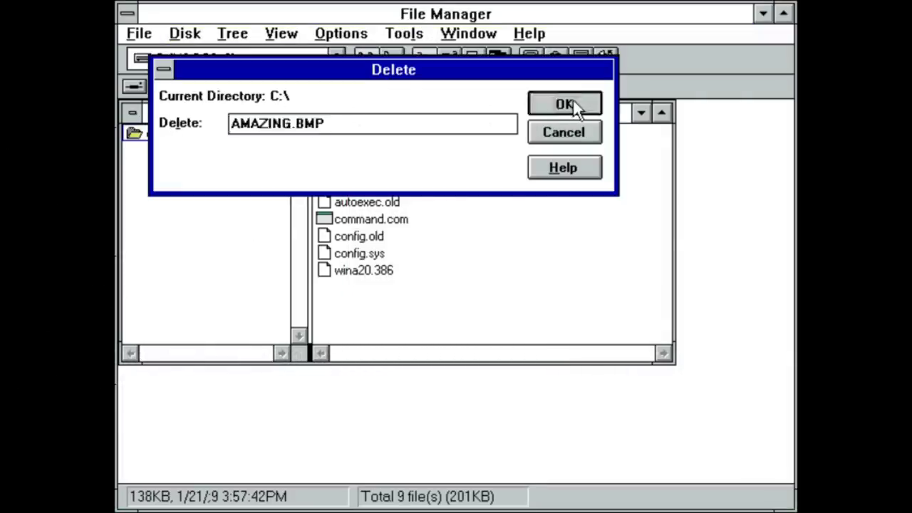
left_click(271, 193)
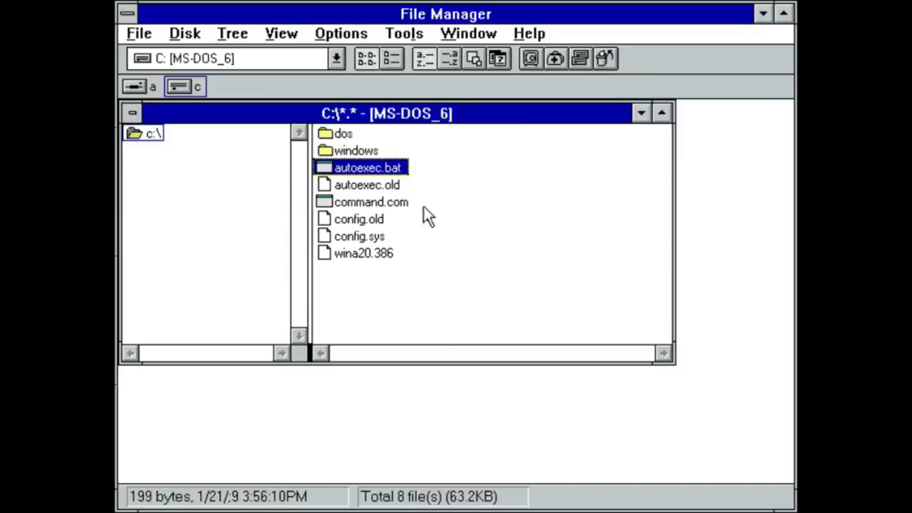
Recover ?MAZING.BMP with Microsoft Undelete, using A as its first letter, and open the restored amazing.bmp.
left_click(139, 36)
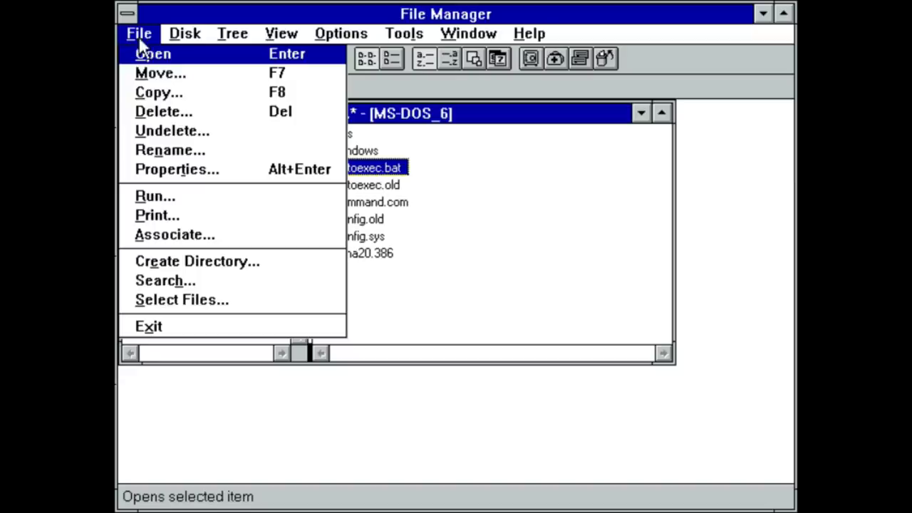
left_click(170, 131)
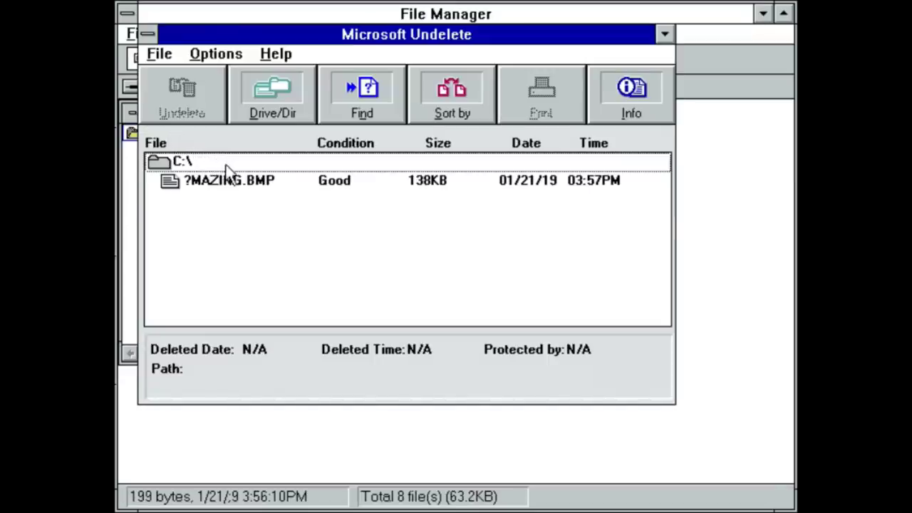
left_click(239, 180)
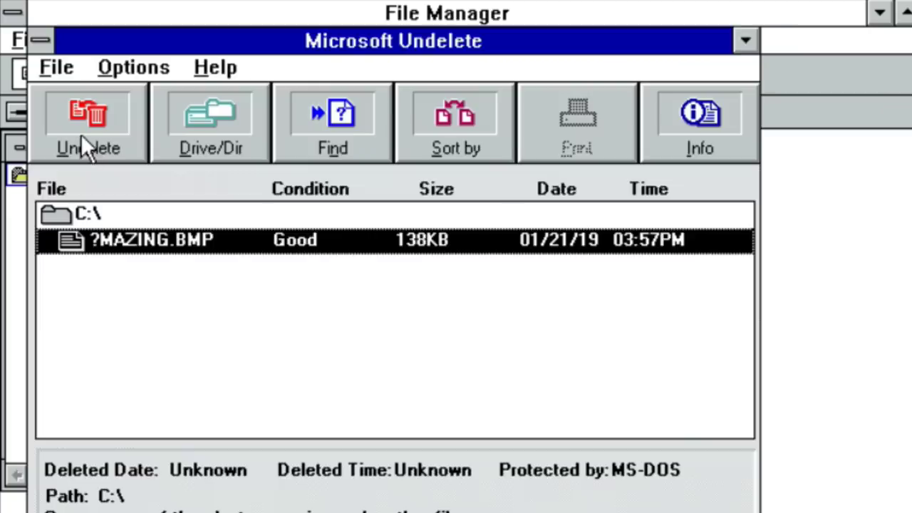
left_click(177, 102)
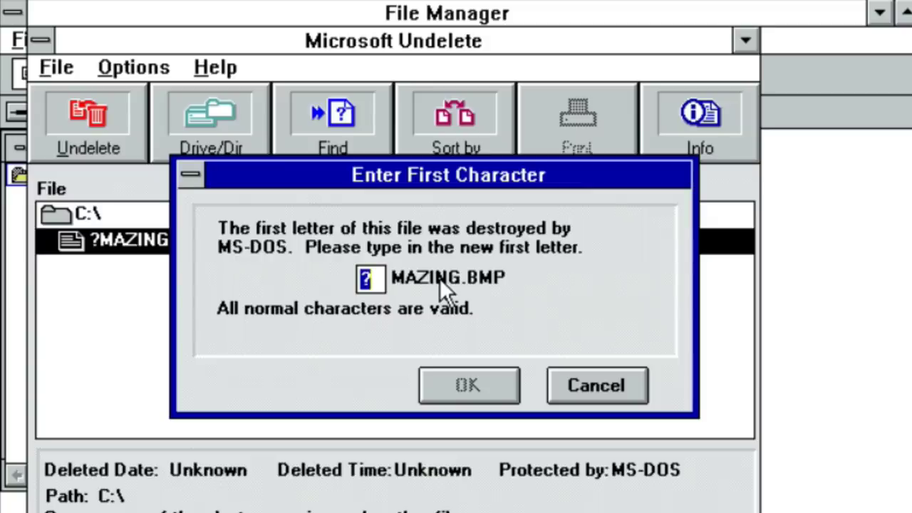
type("A")
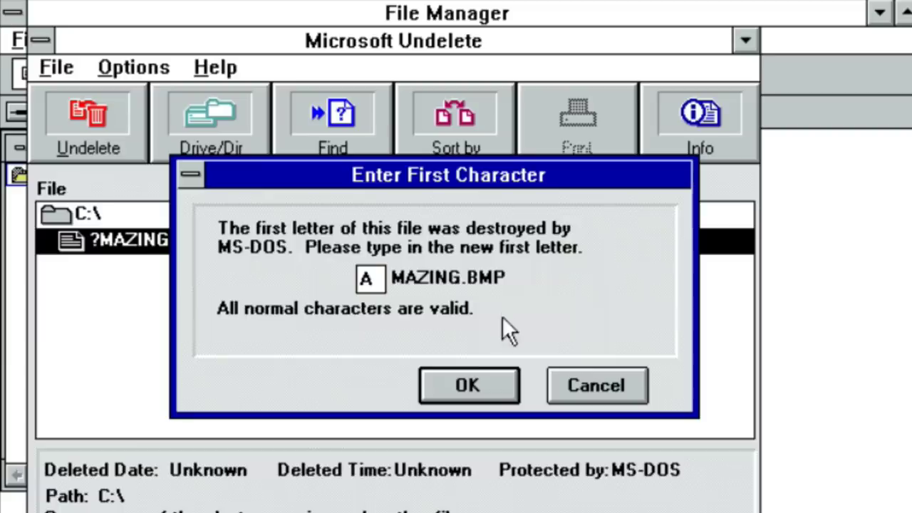
left_click(490, 386)
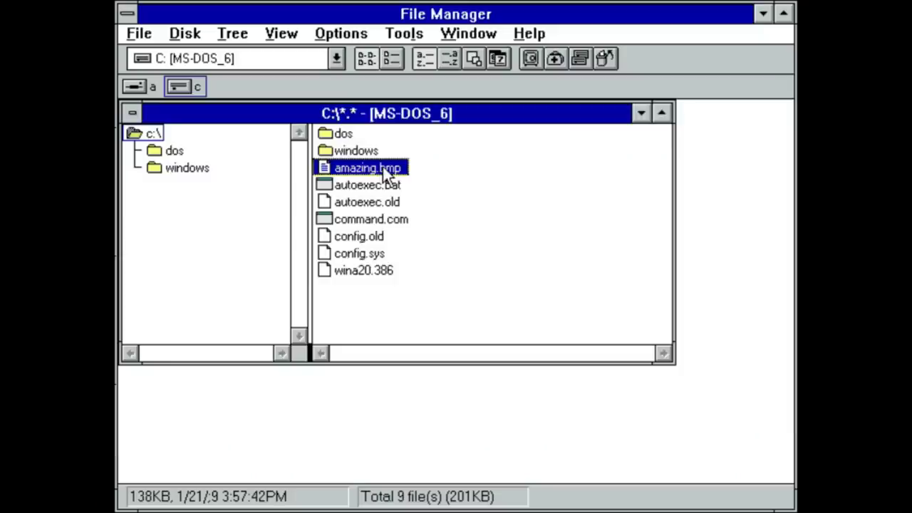
double_click(378, 168)
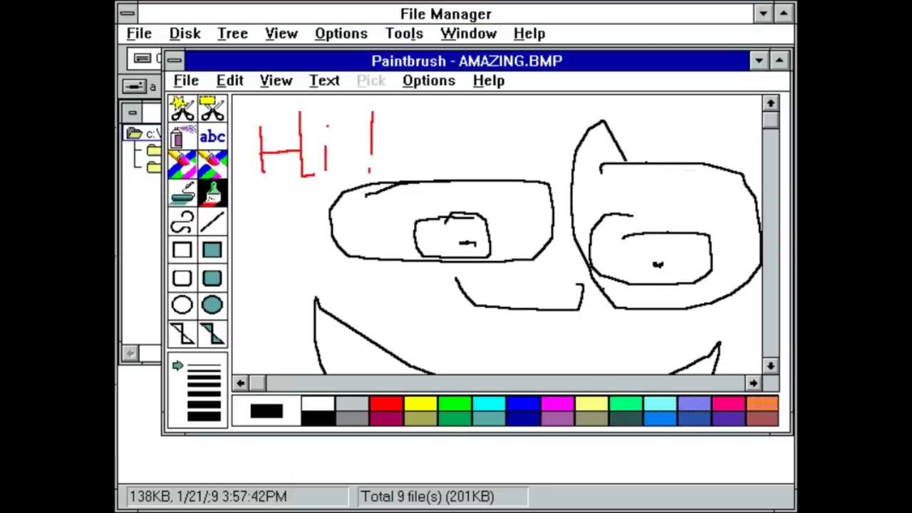
Maximize the Paintbrush window to view the whole recovered AMAZING.BMP drawing.
left_click(779, 60)
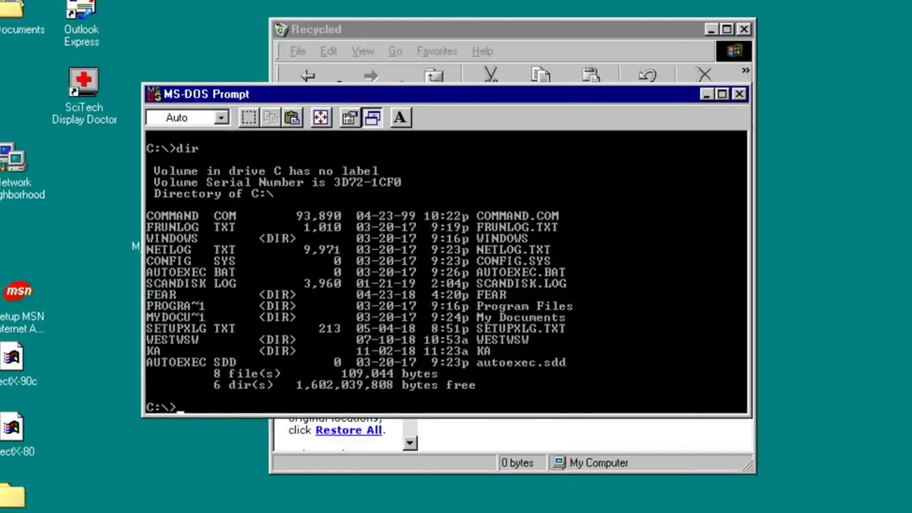
List the hidden entries of C:\ with dir /ah, then change into the RECYCLED directory and list its contents.
type("dir .")
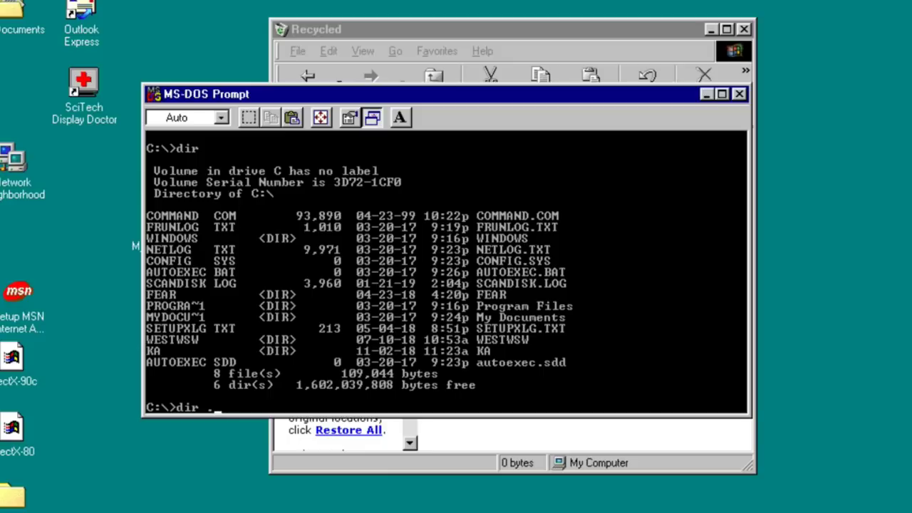
type("ah")
key("Return")
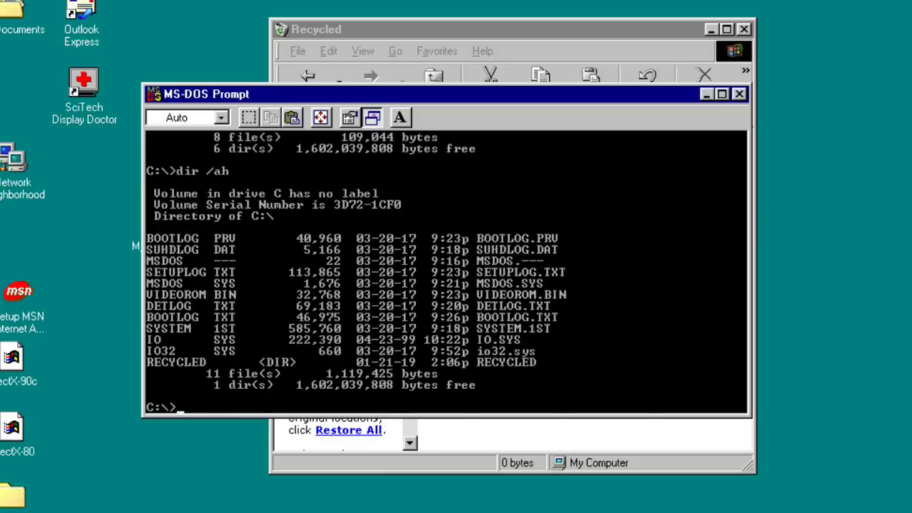
type("cd recycled")
key("Return")
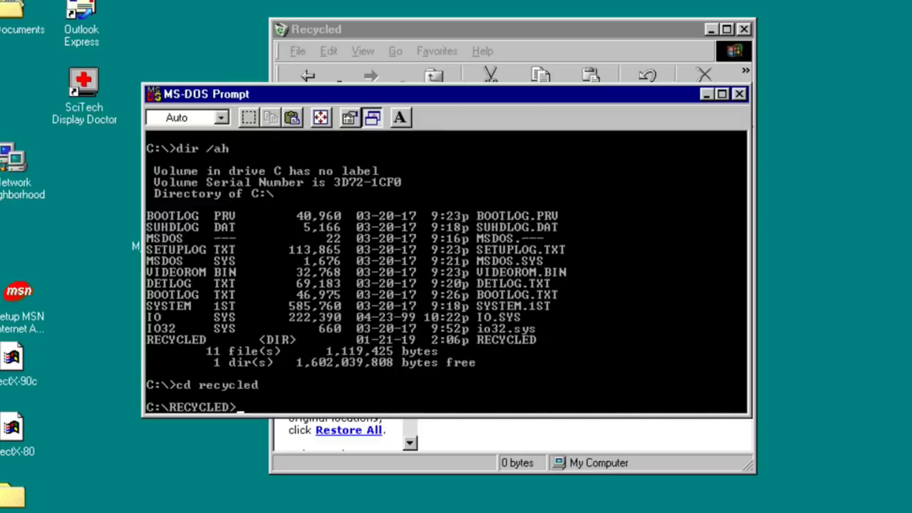
type("dir")
key("Return")
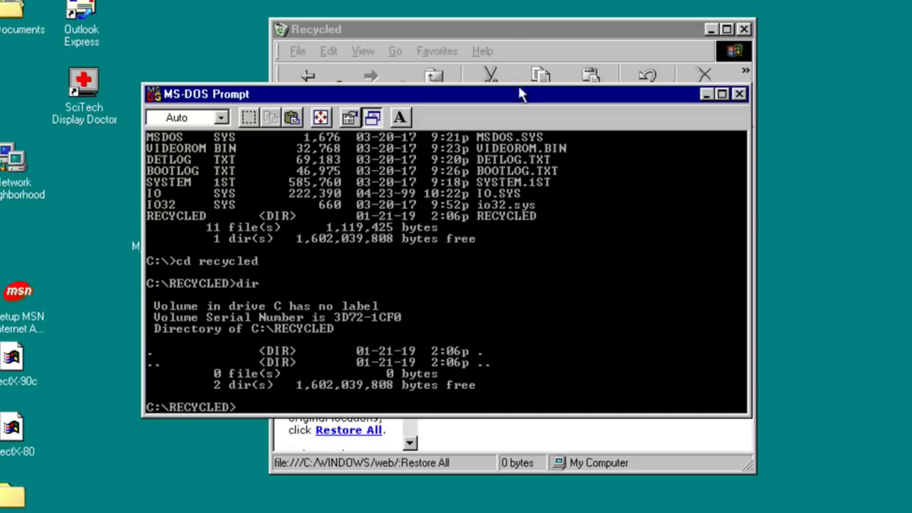
Move the Recycled window aside and copy the root files into the bin's directory with xcopy *.* c:\recycled.
left_click_drag(518, 37, 628, 0)
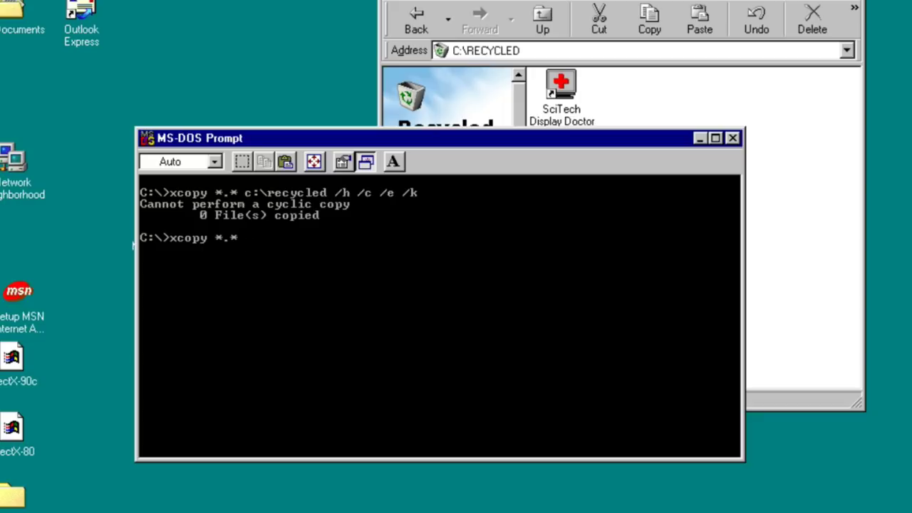
type(":\recycled")
key("Return")
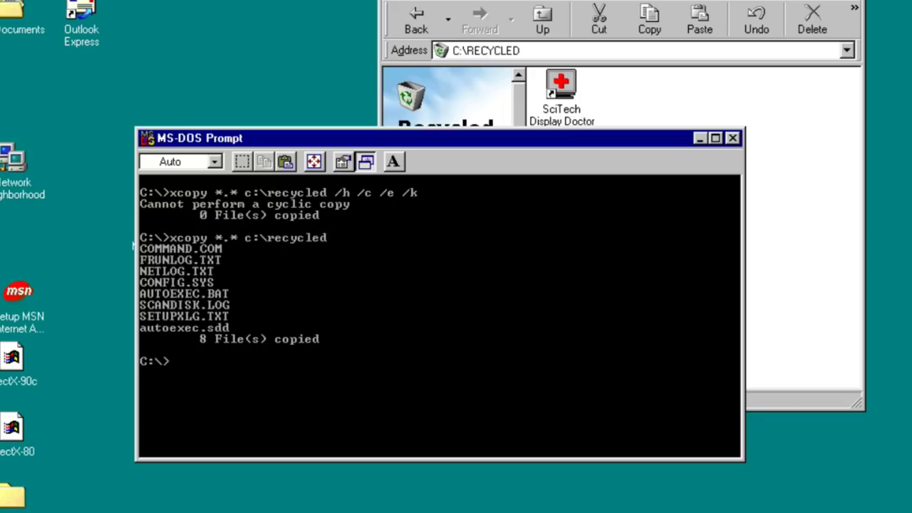
Refresh the Recycled window, try to empty the Recycle Bin and return to the MS-DOS Prompt.
left_click(727, 99)
right_click(723, 102)
left_click(746, 178)
right_click(723, 183)
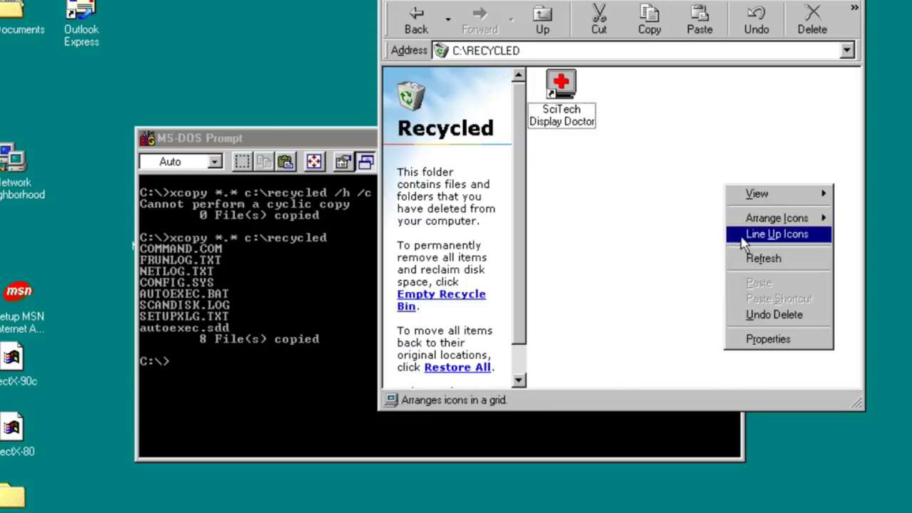
left_click(748, 258)
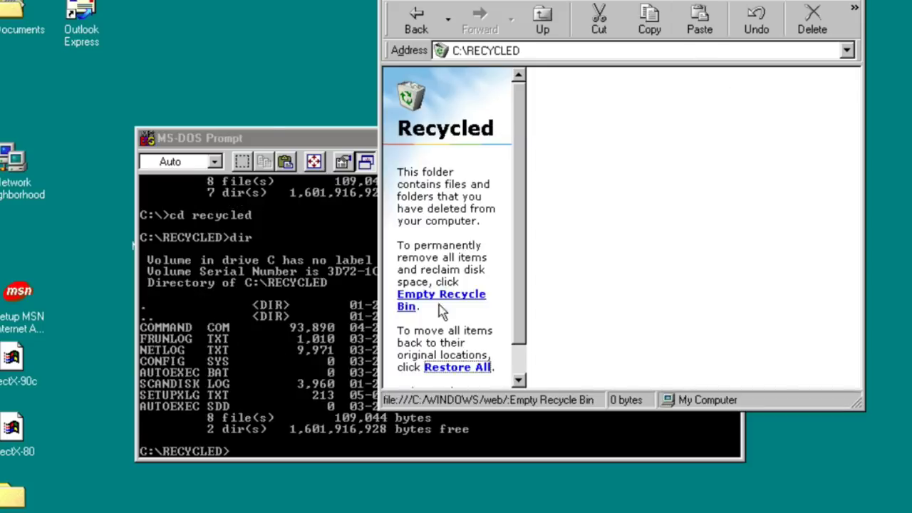
left_click(445, 303)
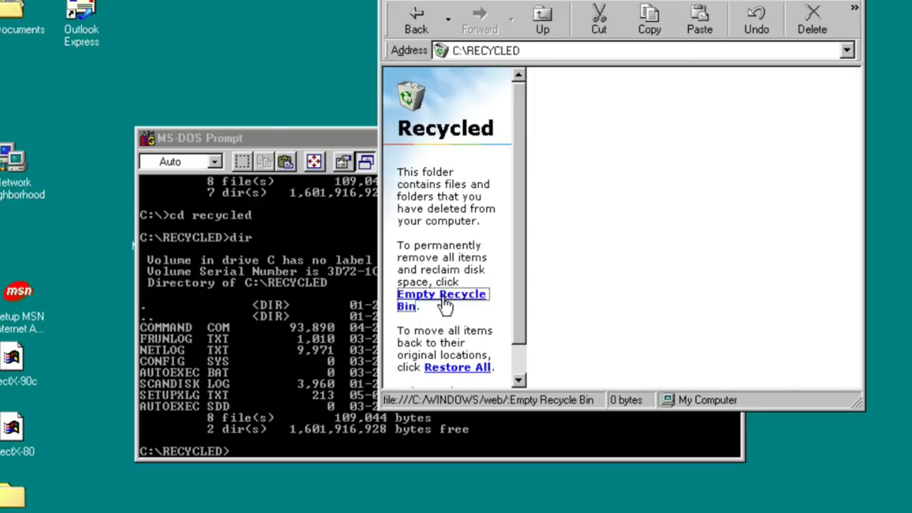
left_click(325, 451)
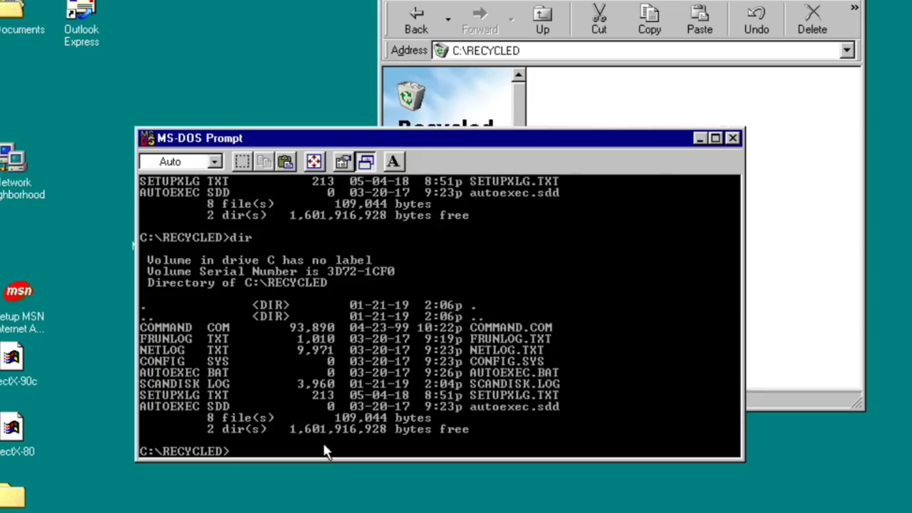
Create a directory named hello inside C:\RECYCLED with md and refresh the Recycled window.
type("md hello")
key("Return")
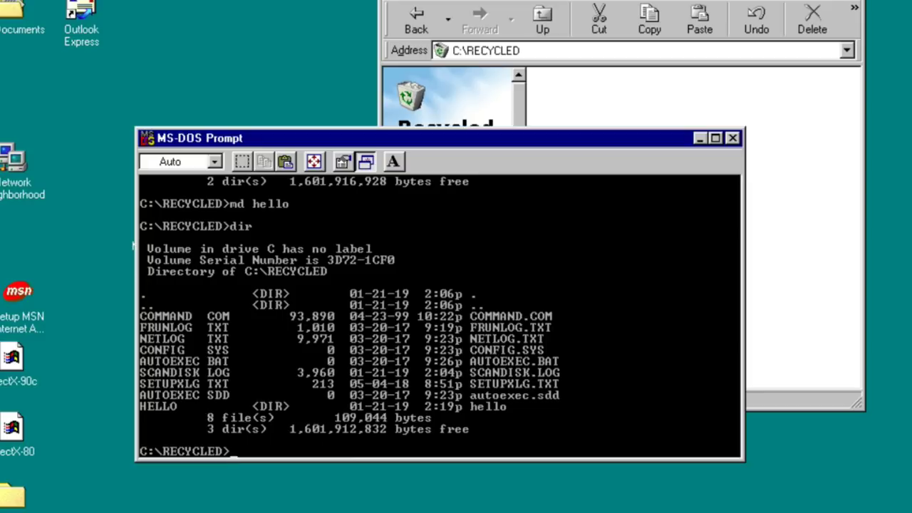
left_click(819, 201)
right_click(814, 199)
left_click(819, 282)
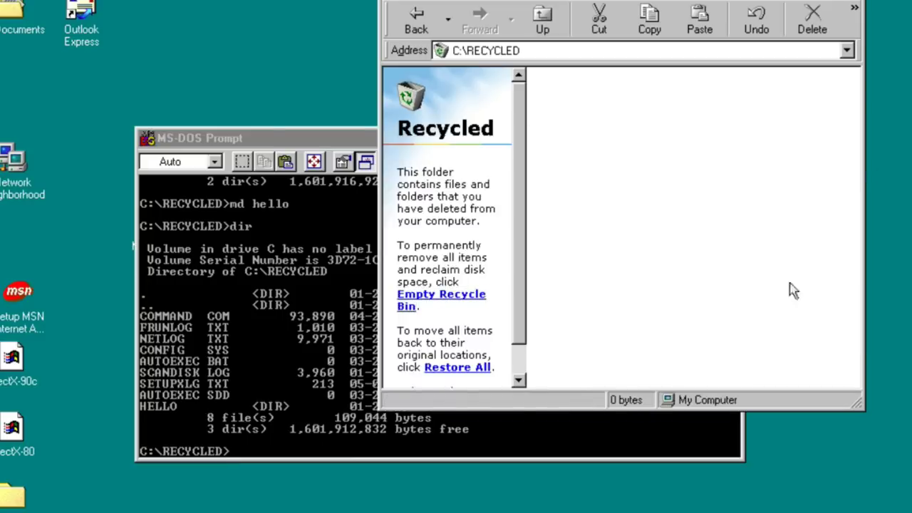
Try to empty the Recycle Bin from the Recycled window and check C:\RECYCLED with dir in the MS-DOS Prompt.
left_click(436, 305)
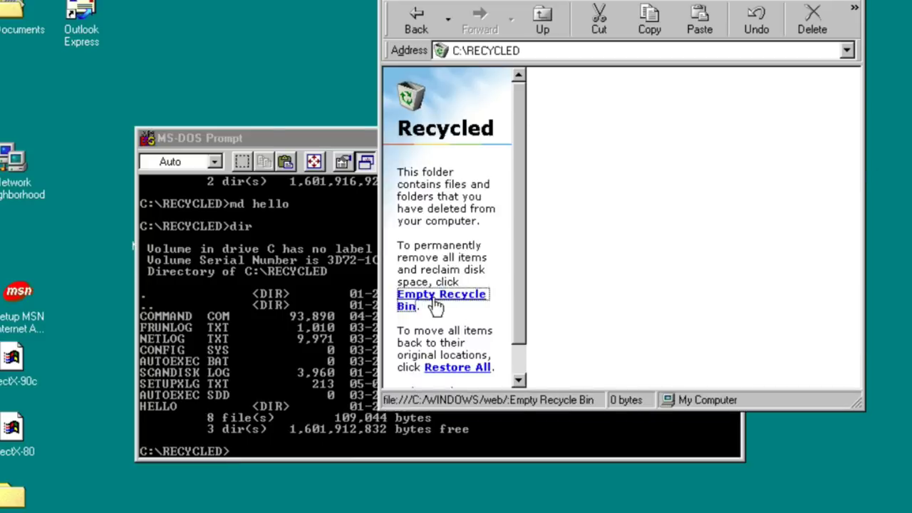
left_click(321, 433)
type("dir")
key("Return")
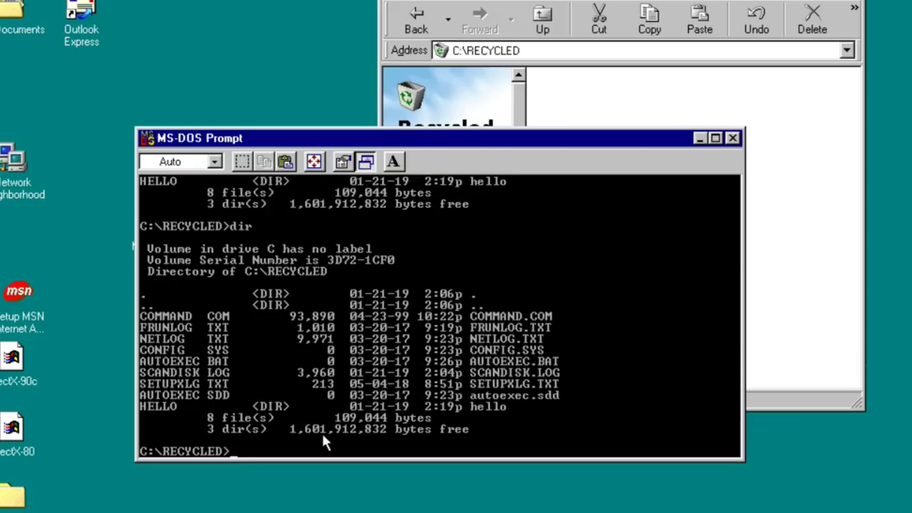
Return to the root with cd\ and list its normal and hidden entries with dir, dir /h and dir /ah.
type("cd\\")
key("Return")
type("dir")
key("Return")
type("dir /h")
key("Return")
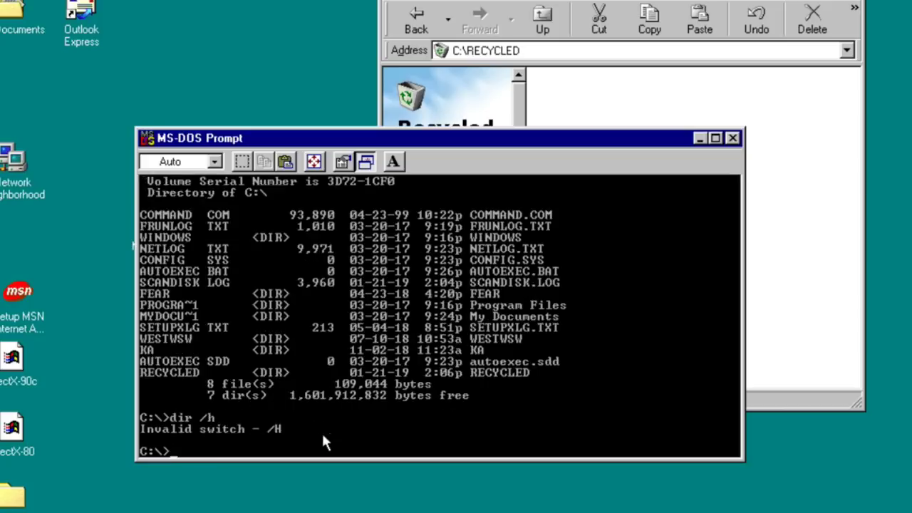
type("dir /ah")
key("Return")
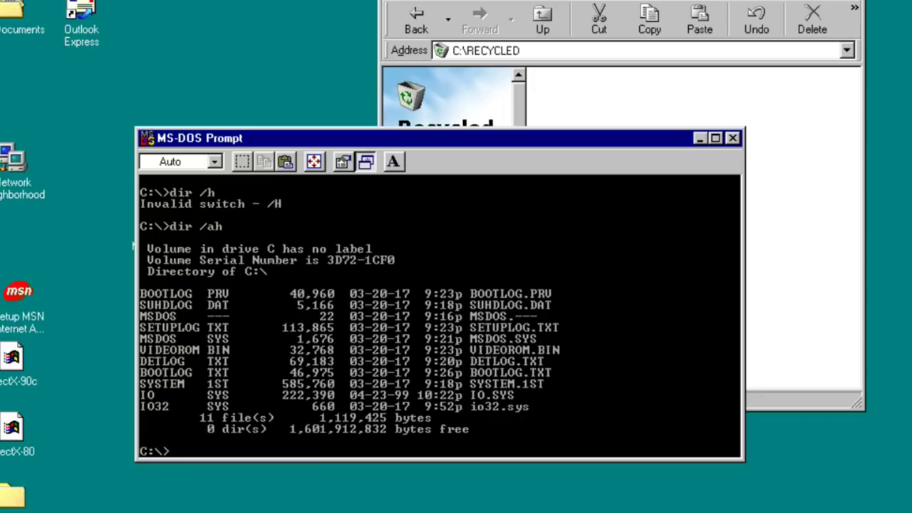
Send the SciTech Display Doctor shortcut to the Recycle Bin and confirm the deletion.
left_click_drag(911, 281, 827, 303)
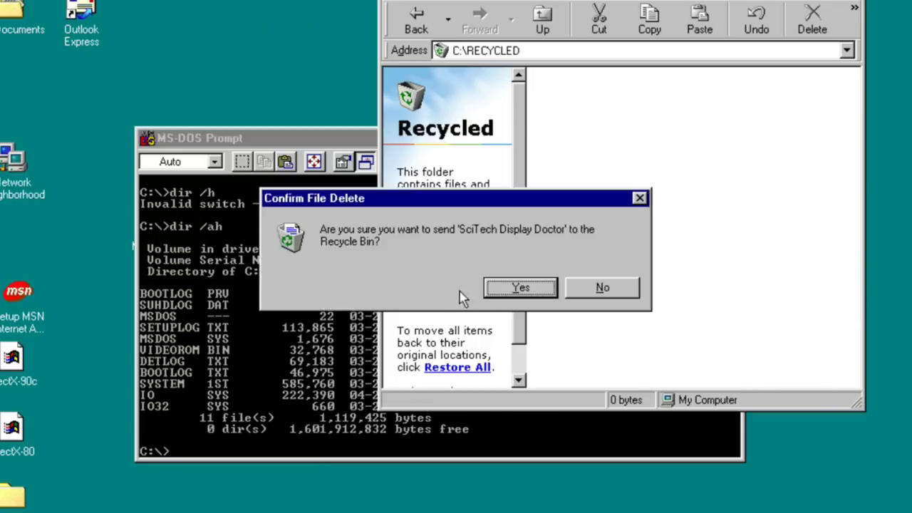
left_click(519, 287)
In the MS-DOS Prompt, change into the recycled directory and list its contents with dir.
left_click(238, 348)
type("cd rec")
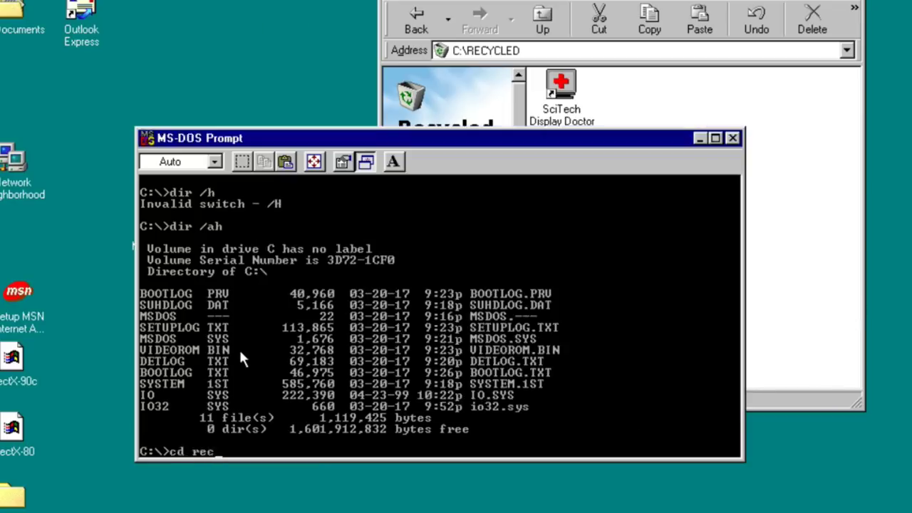
type("ycled")
key("Return")
type("dir")
key("Return")
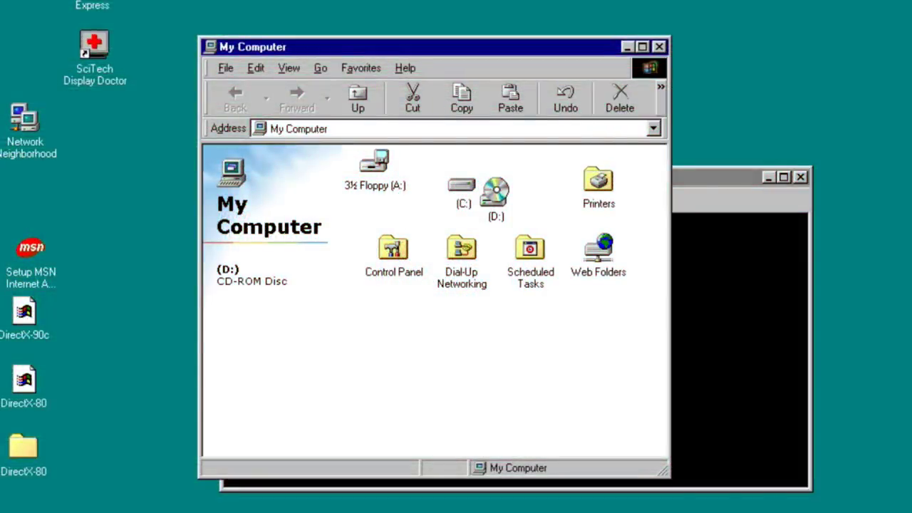
In the MS-DOS Prompt, change into the windows directory and its desktop subdirectory, and list the files with dir.
left_click(702, 184)
type("cd windows")
key("Return")
type("cd desktop")
key("Return")
type("dir")
key("Return")
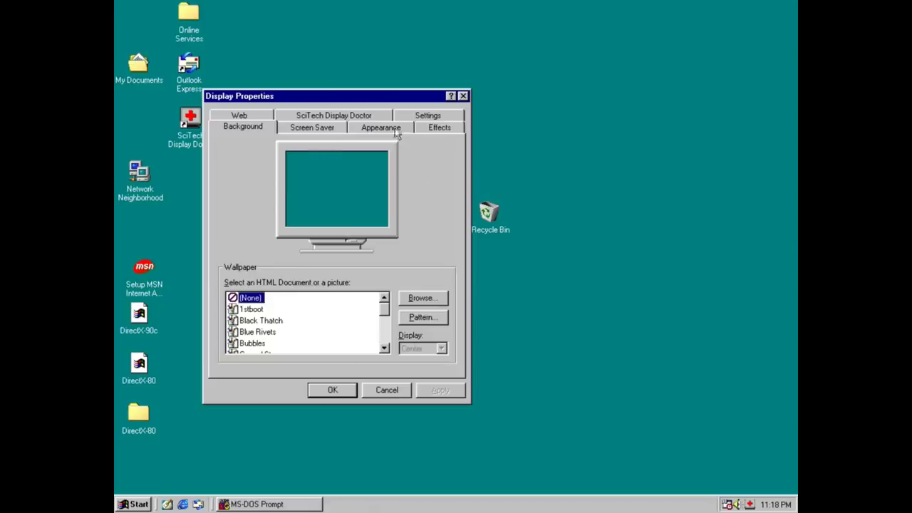
Hide the desktop icons through the Effects settings in Display Properties and open the desktop's Active Desktop options.
left_click(397, 133)
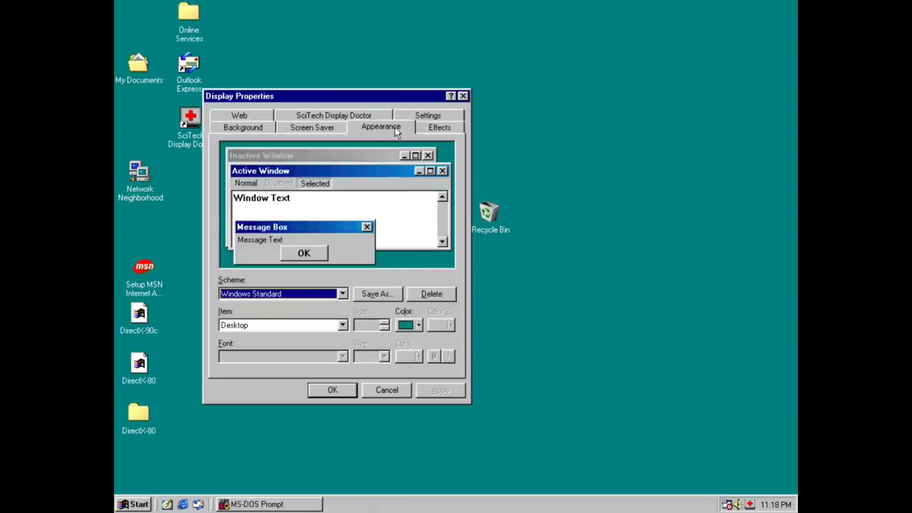
left_click(423, 133)
left_click(289, 251)
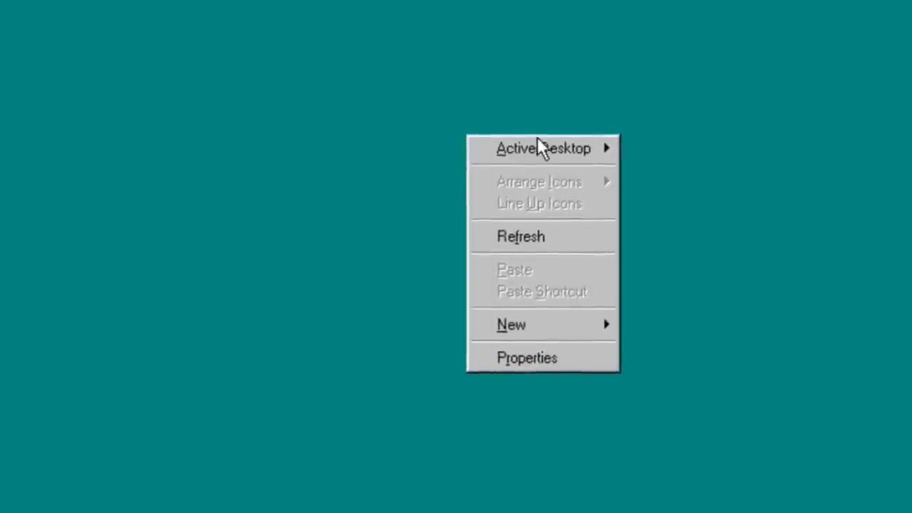
mouse_move(543, 147)
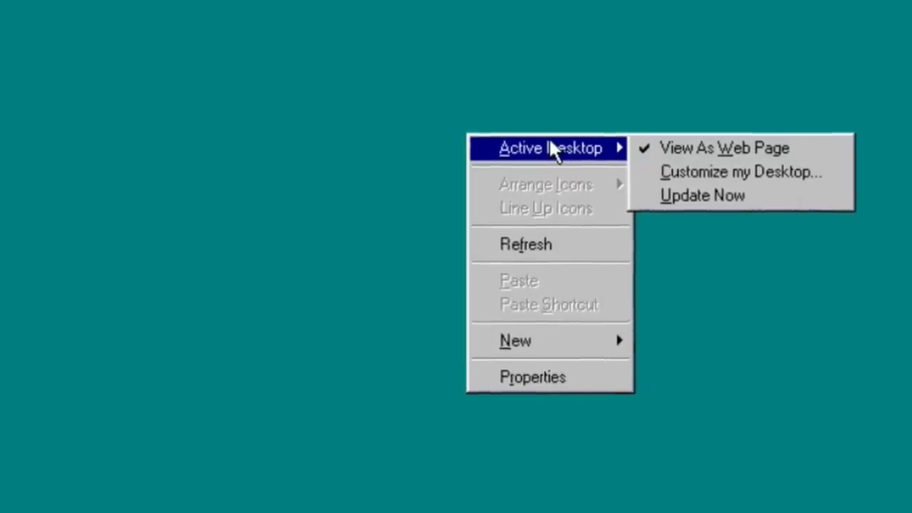